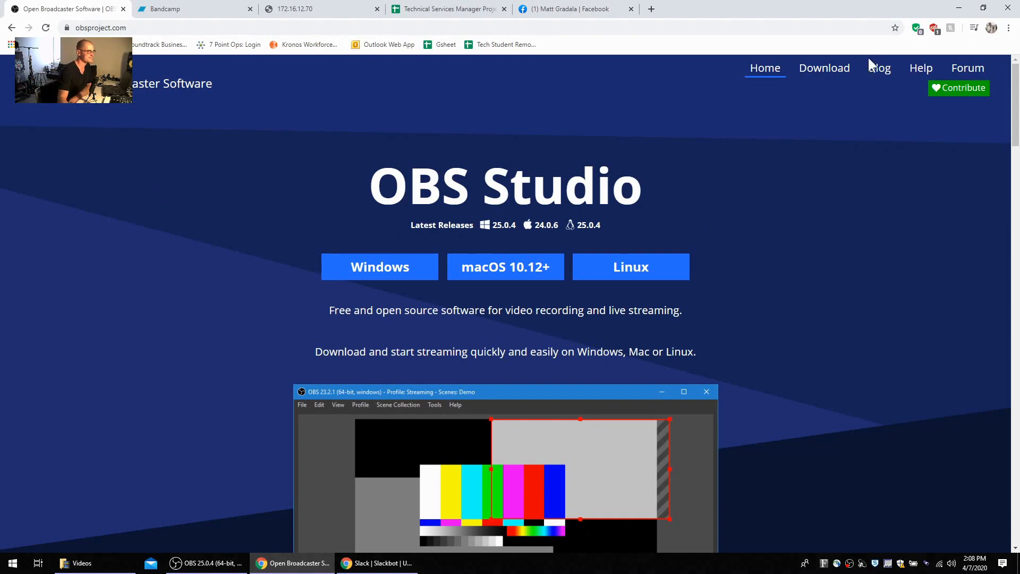
Step: Switch to OBS Studio and add a new video capture device source named Webcam
click(959, 8)
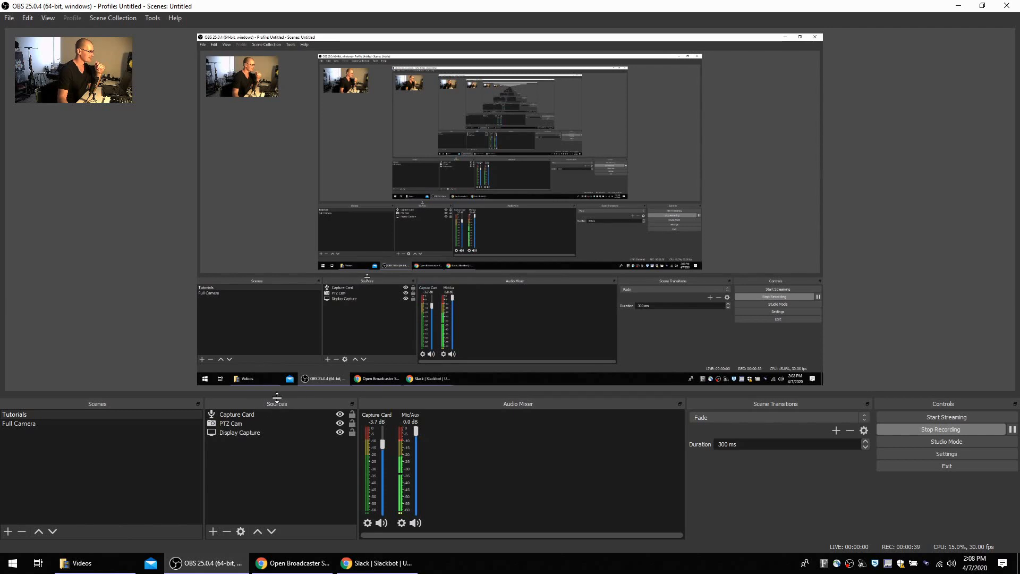
click(212, 531)
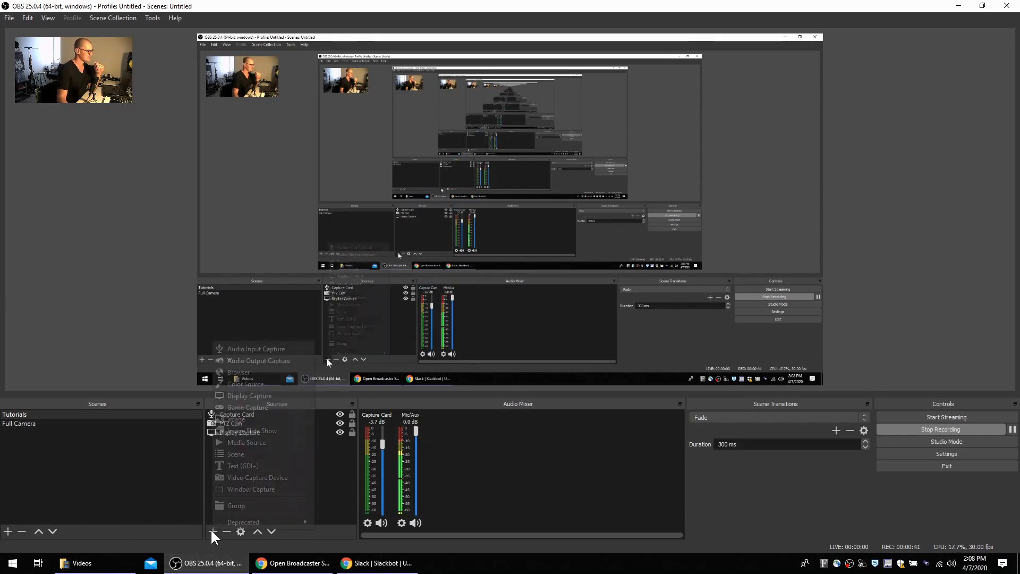
click(256, 477)
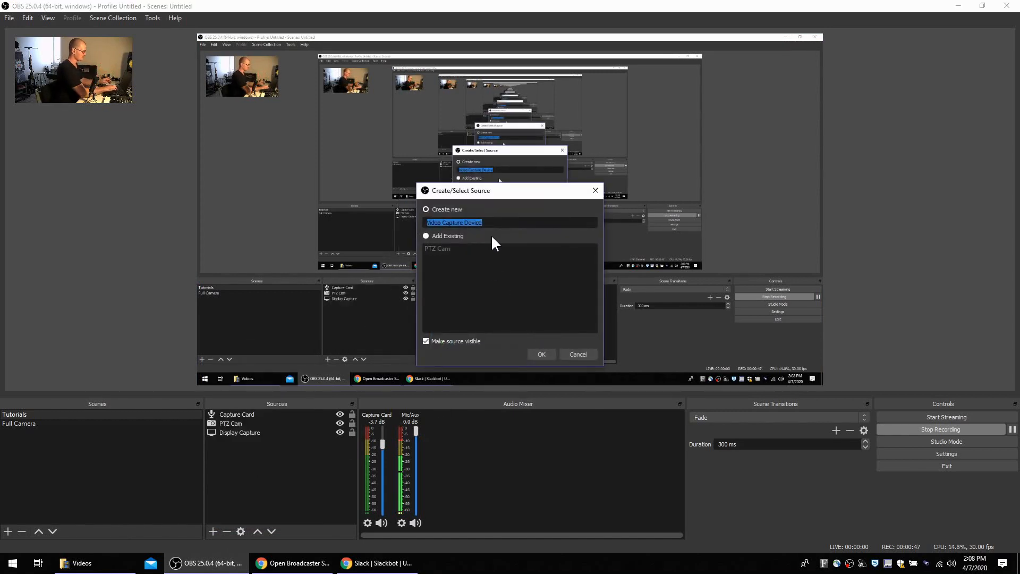
text(Webcam)
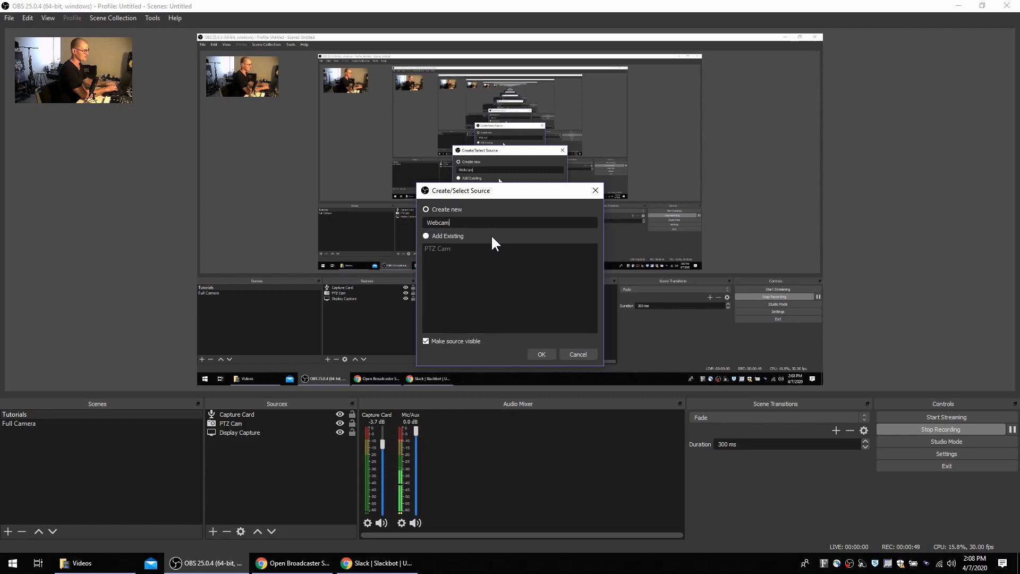
key(Return)
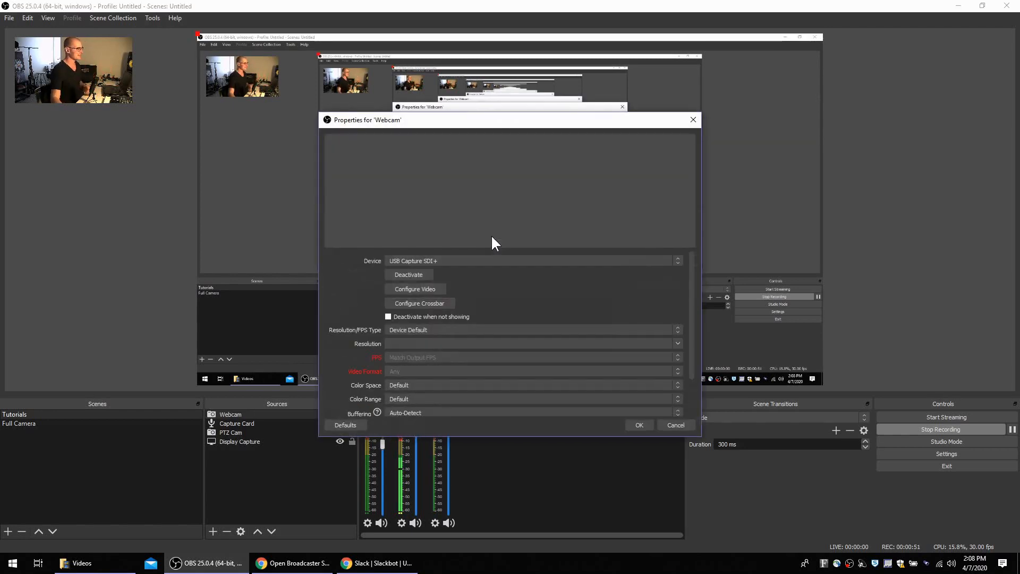
Step: Choose the webcam as the capture device for the Webcam source and accept its properties
click(463, 262)
click(437, 276)
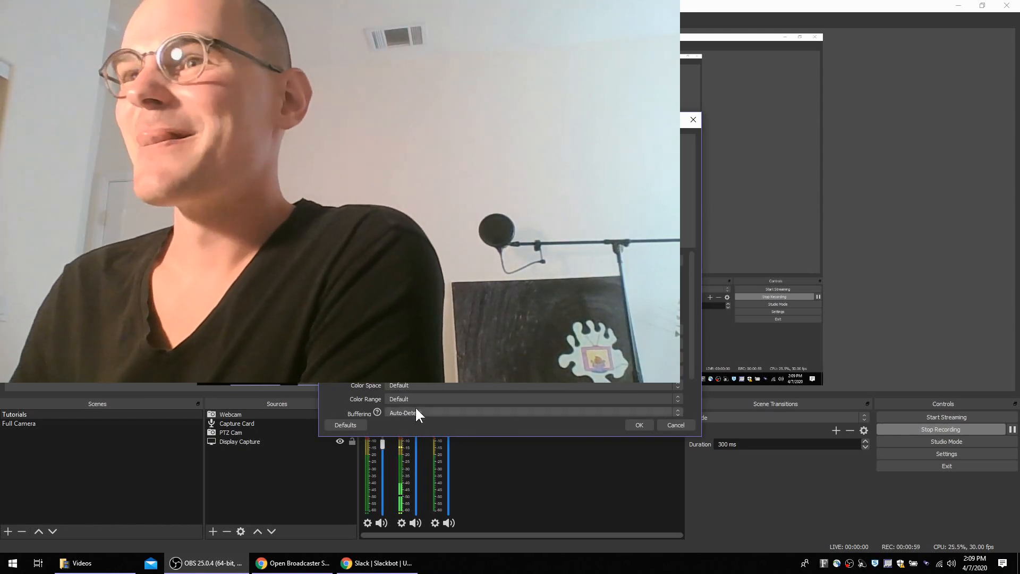
scroll(452, 386, down, 5)
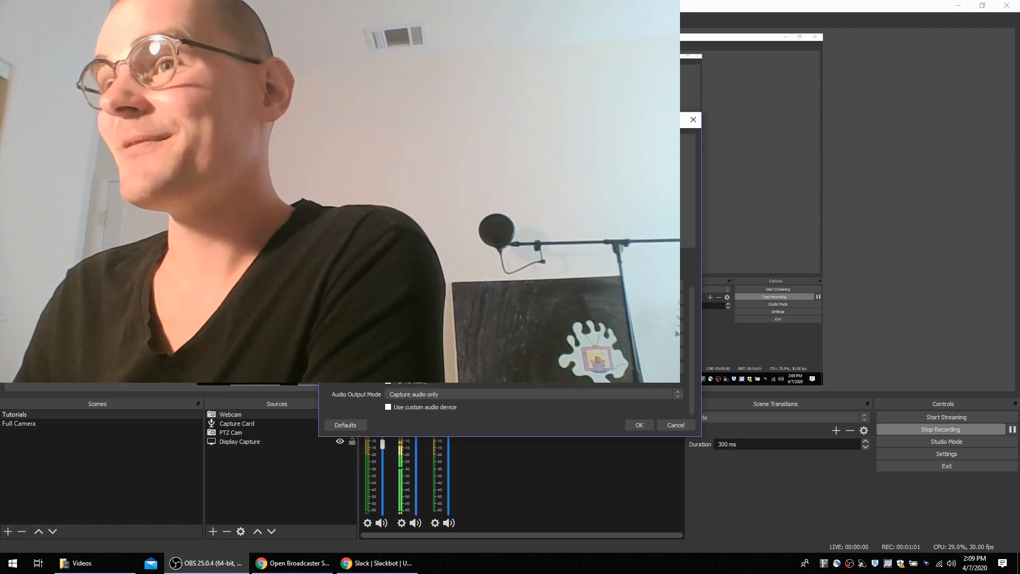
click(639, 424)
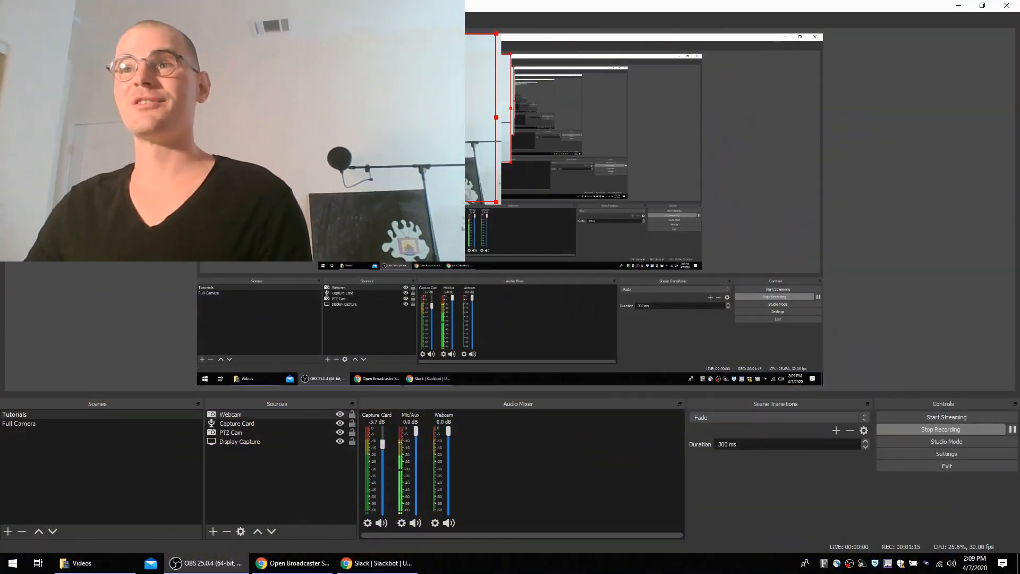
Step: Shrink the Webcam picture near the upper-left corner of the canvas and hide the source
drag(275, 126, 256, 103)
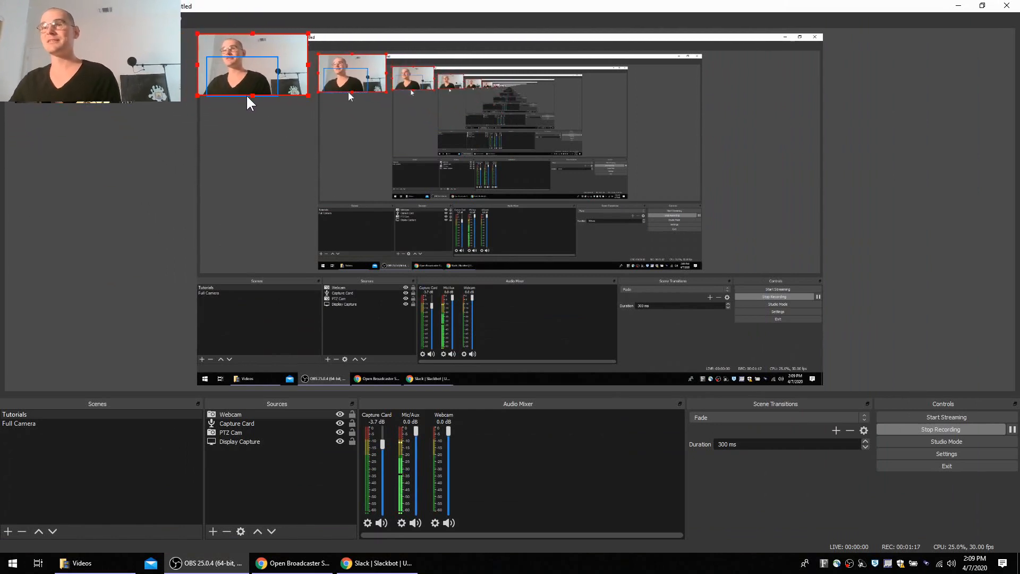
drag(293, 47, 289, 67)
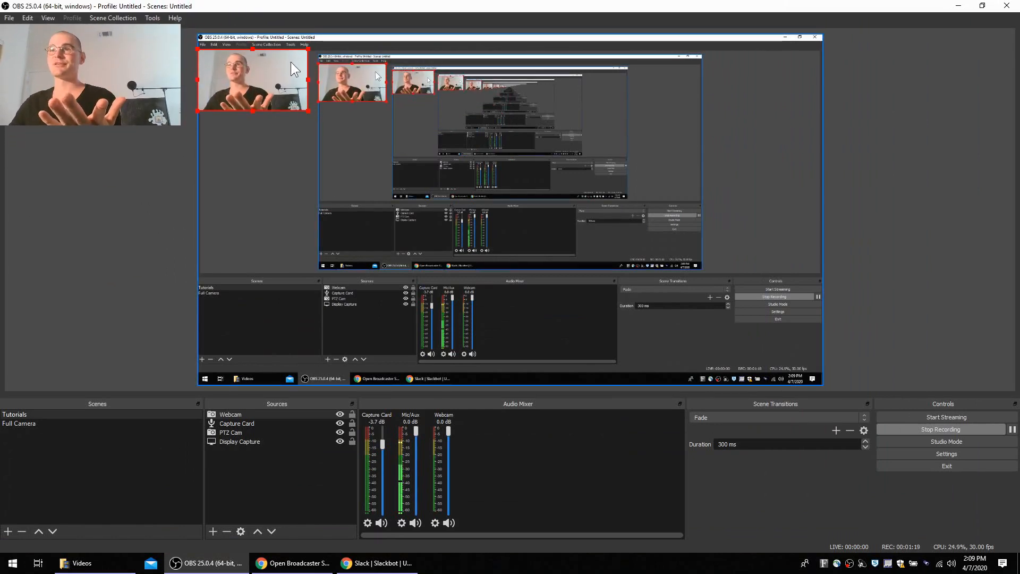
click(339, 414)
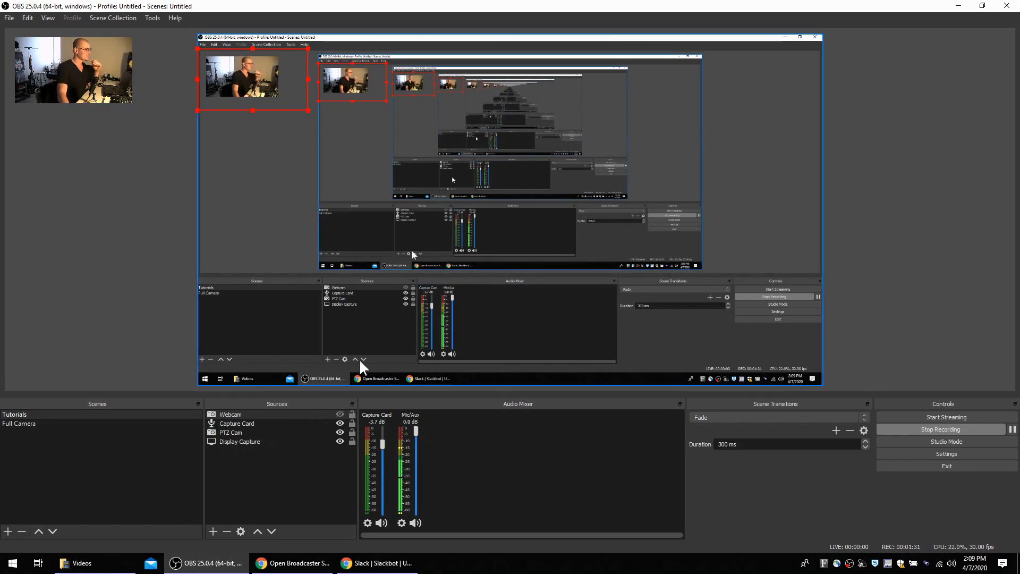
Step: Try a second display capture source with Display 2: 1920x1080 @ 0,0, and remove the Display Capture 2 source
click(213, 531)
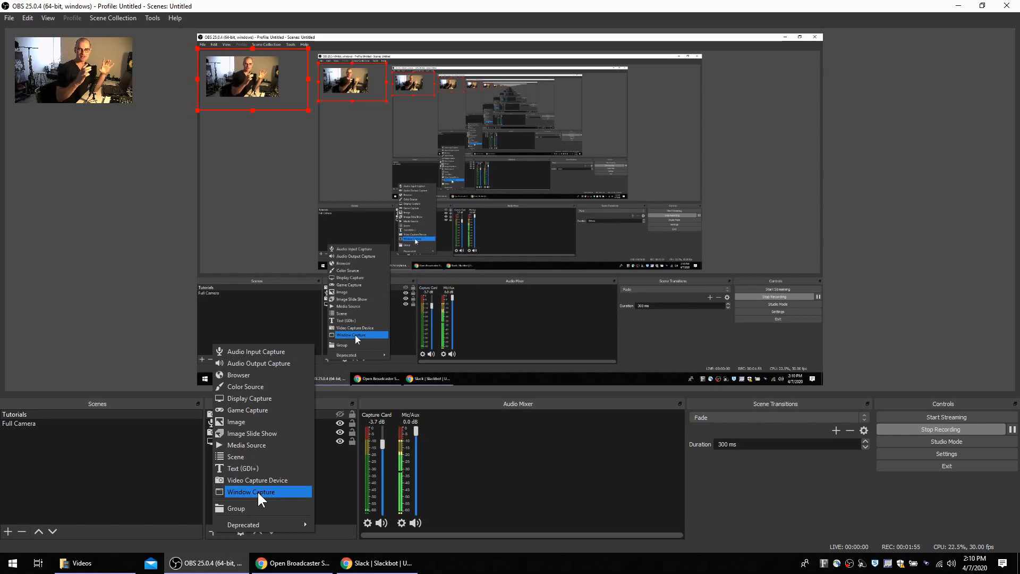
click(239, 398)
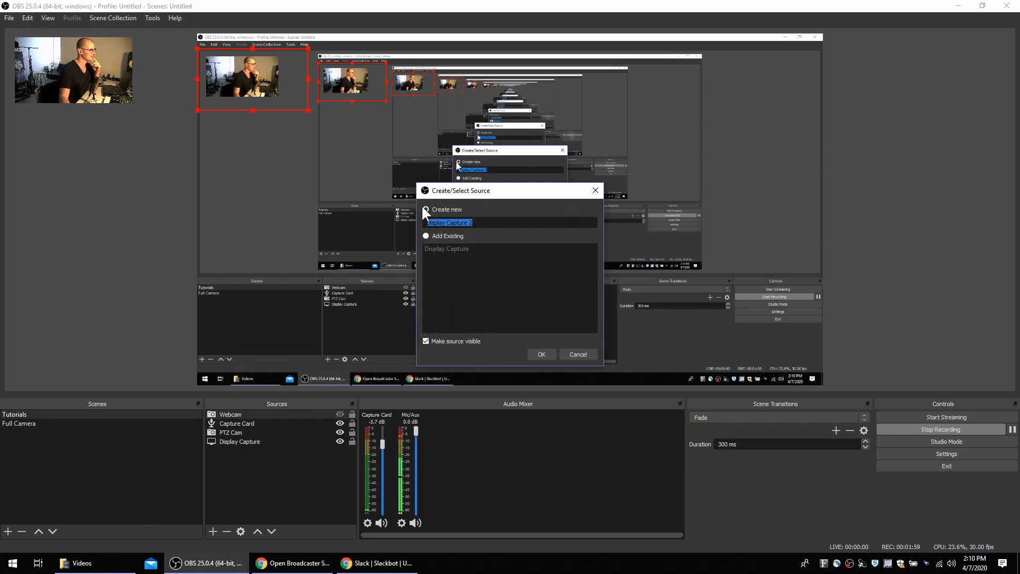
click(537, 354)
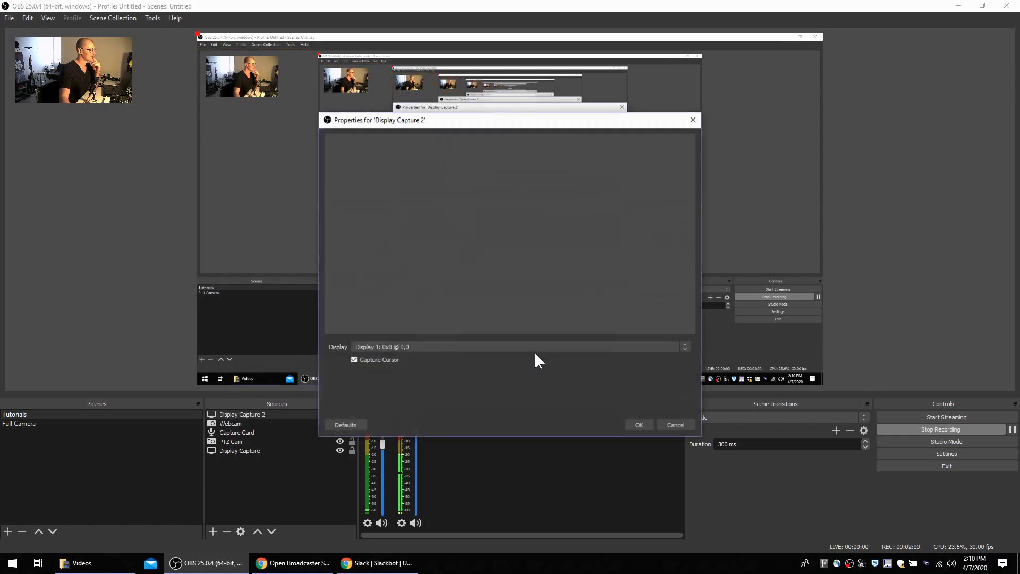
click(414, 347)
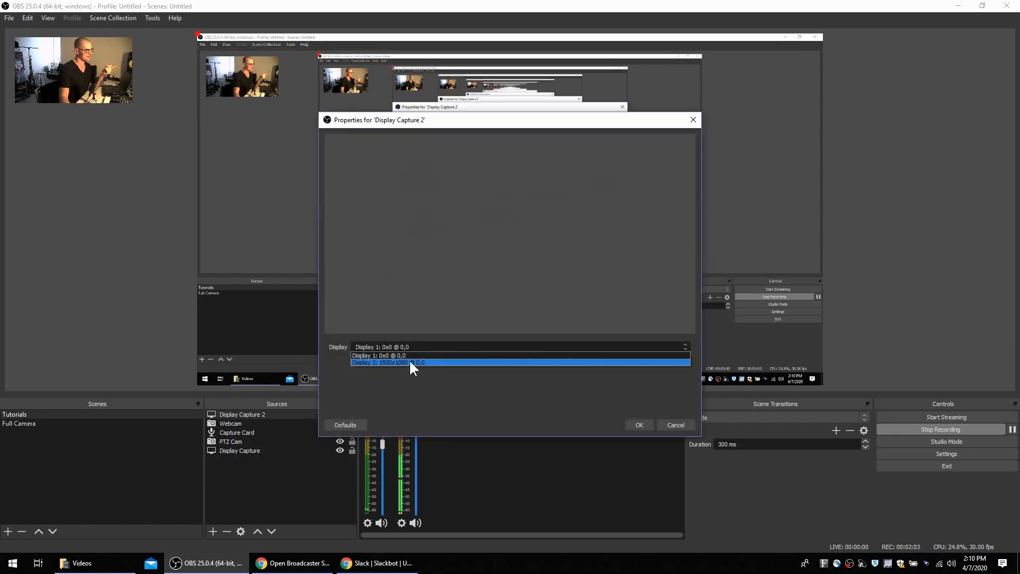
click(409, 359)
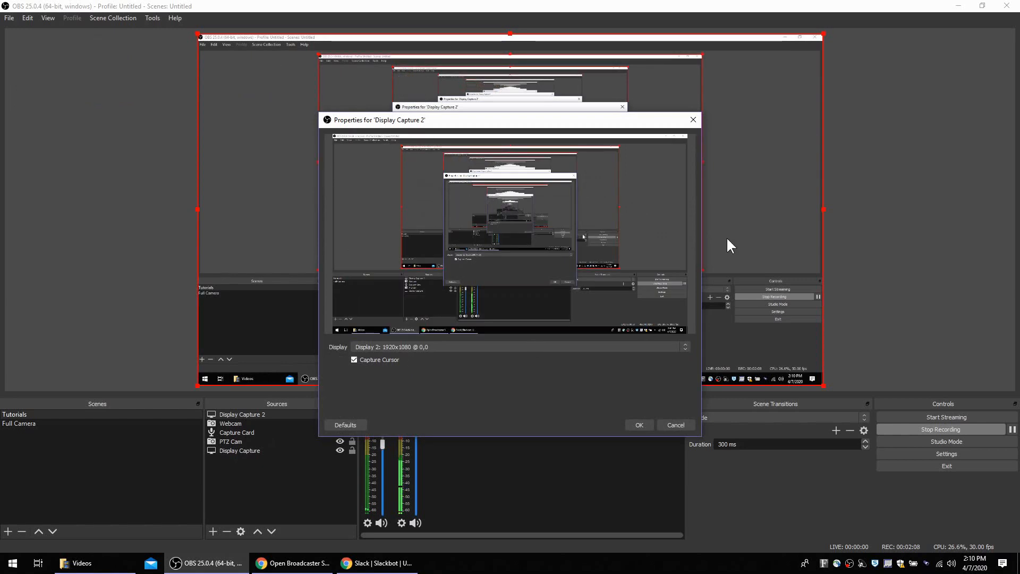
click(680, 423)
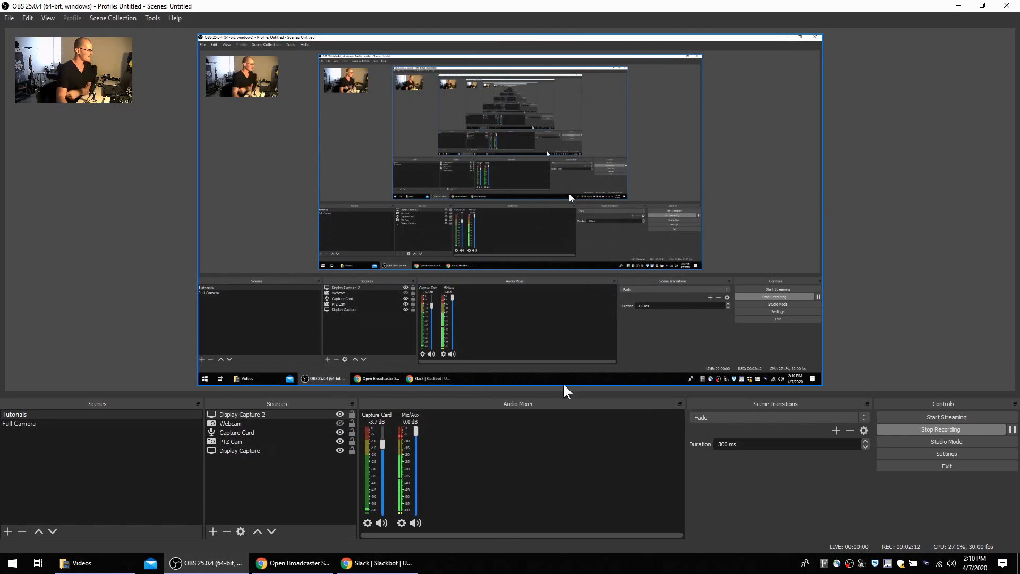
click(226, 531)
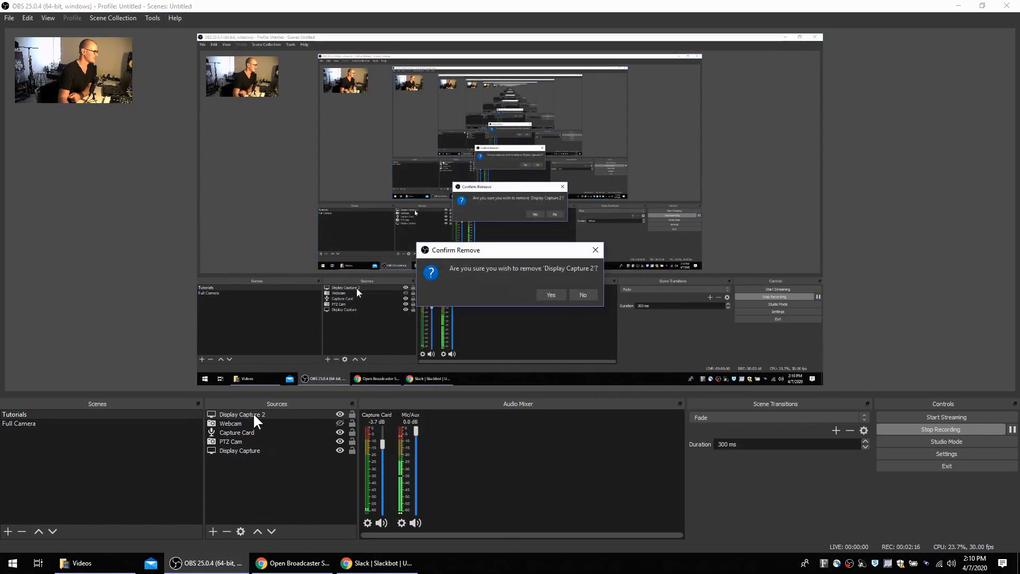
click(553, 293)
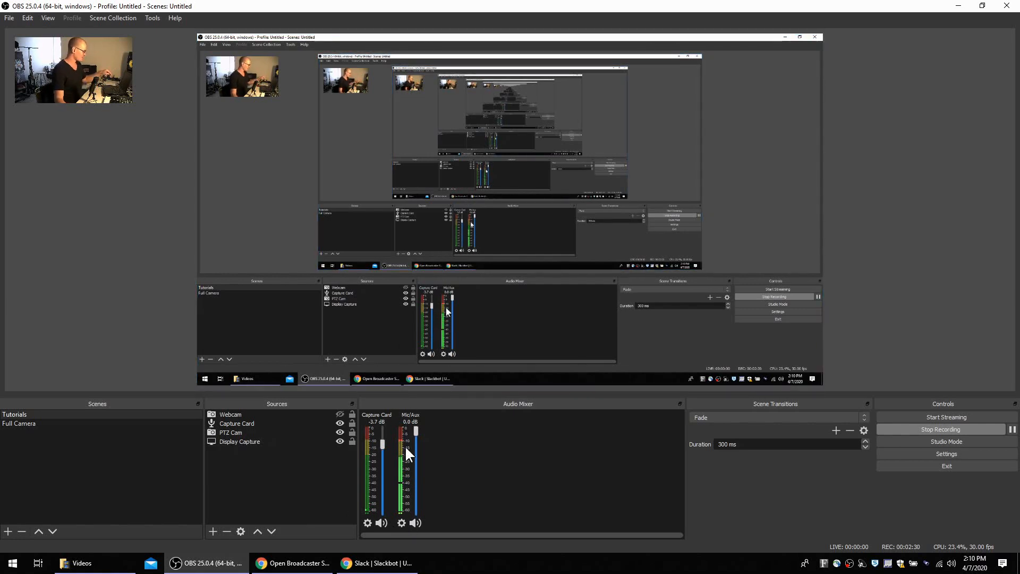
Step: Set the Mic/Aux input device to Microphone Array (Realtek Audio)
click(402, 523)
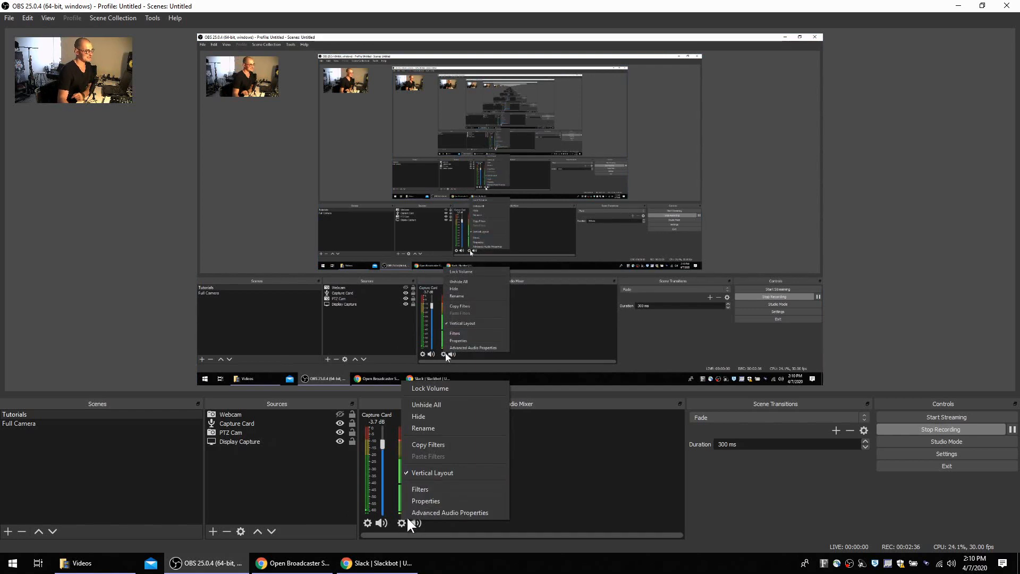
click(413, 499)
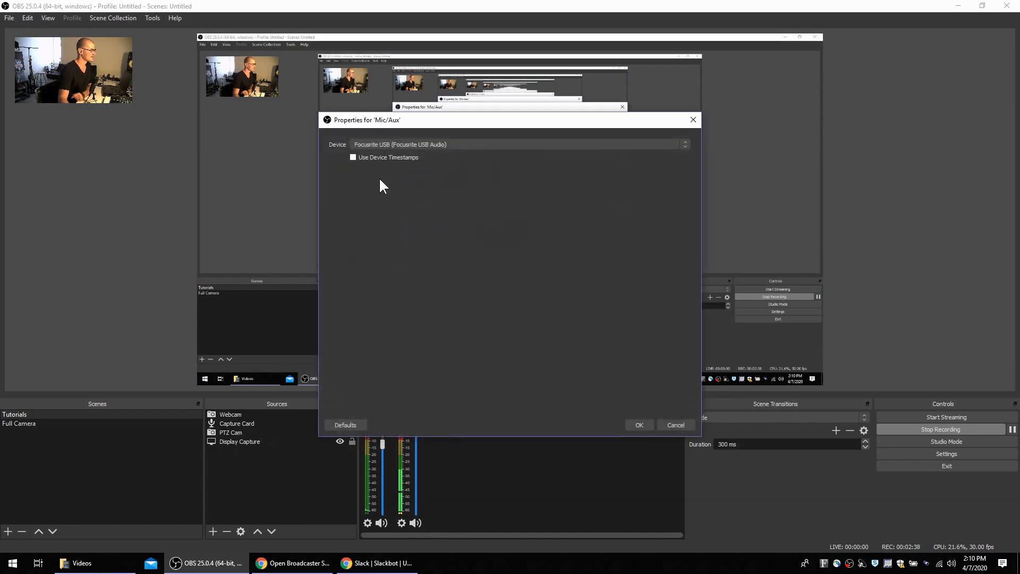
click(474, 144)
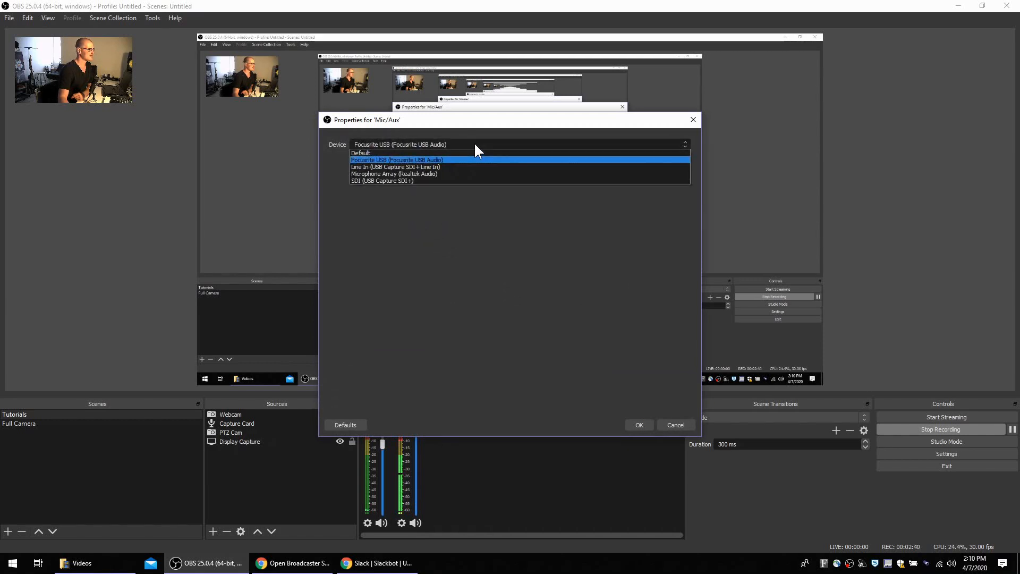
click(397, 174)
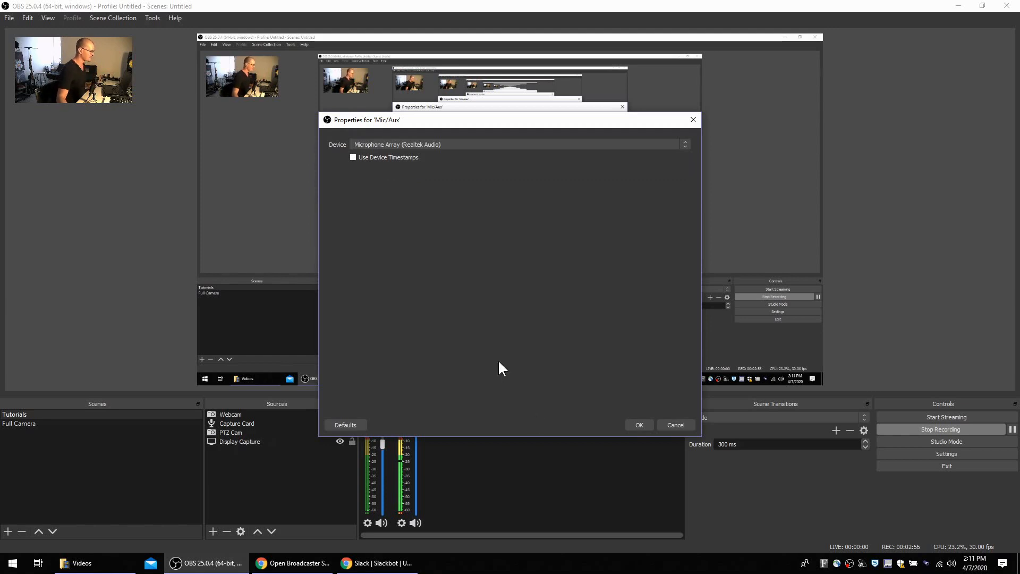
Step: Set the Mic/Aux input device to Focusrite USB (Focusrite USB Audio) and accept the properties
click(468, 144)
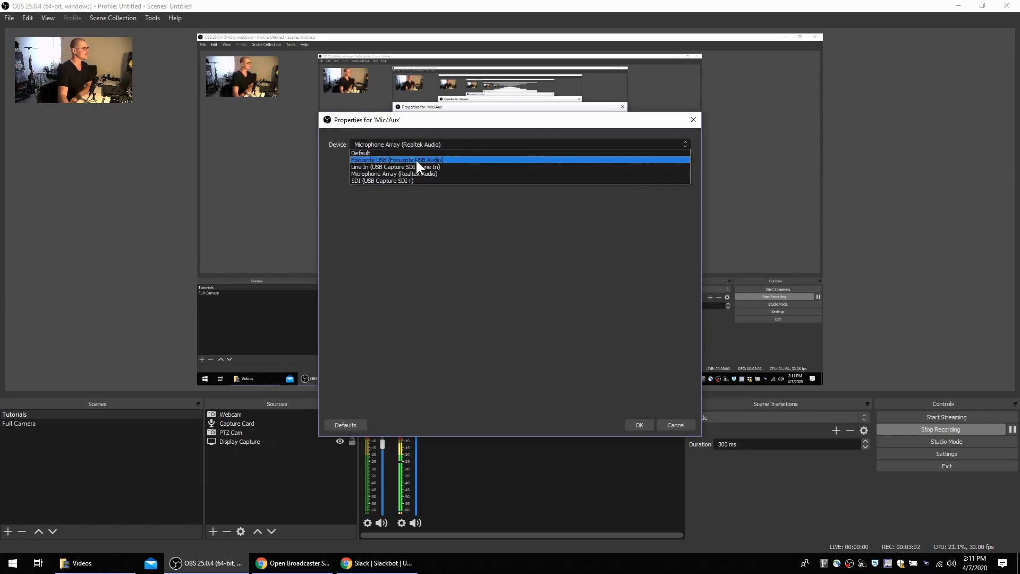
click(372, 160)
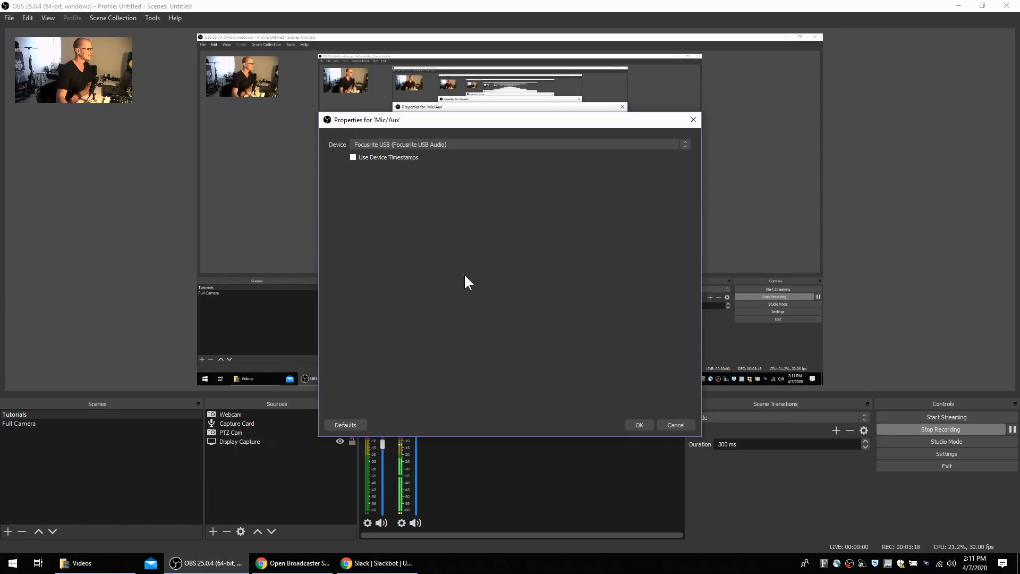
click(645, 425)
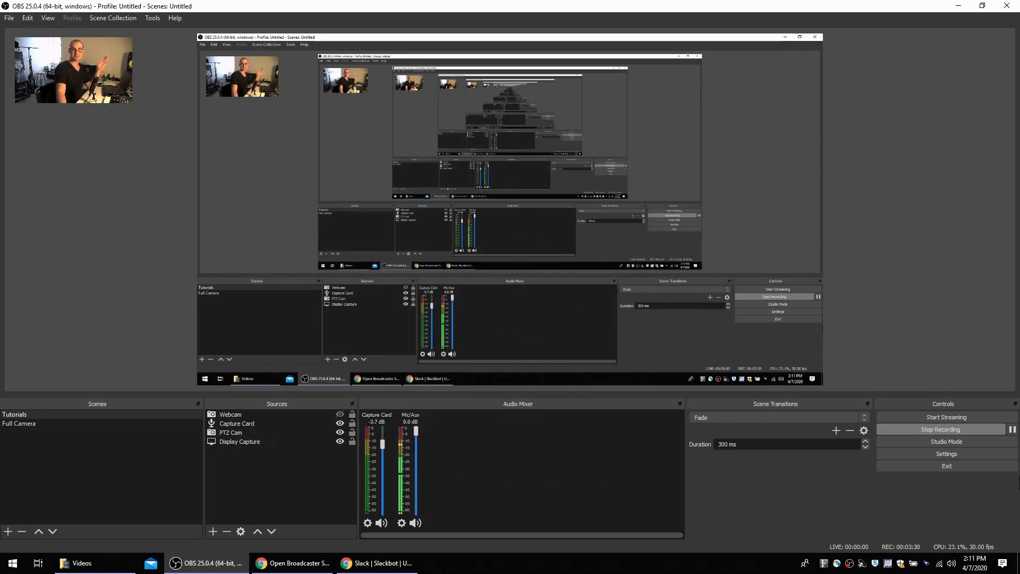
Step: In the stream settings for Facebook Live, select the Default server
click(953, 454)
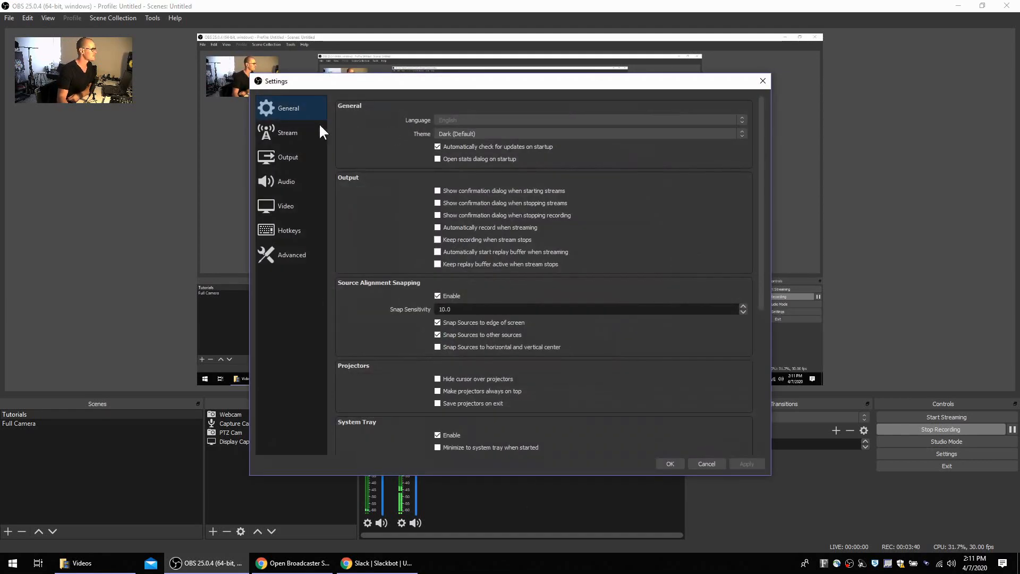
click(285, 132)
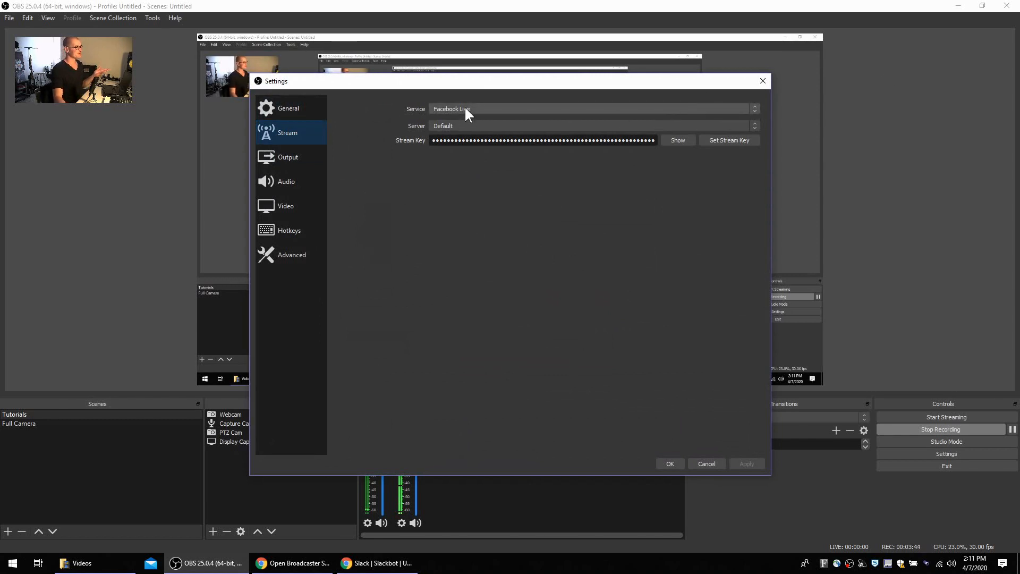
click(457, 126)
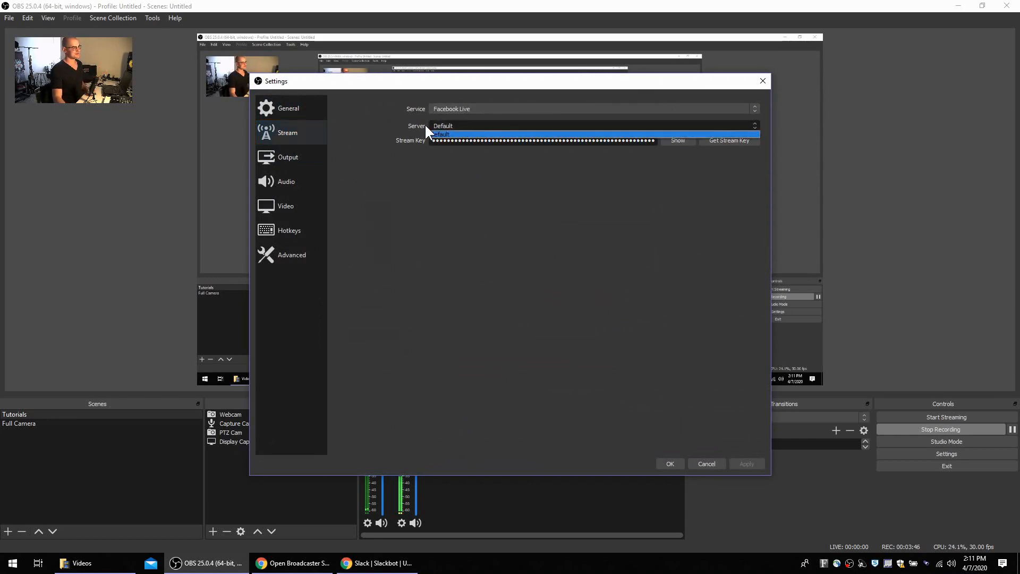
click(439, 135)
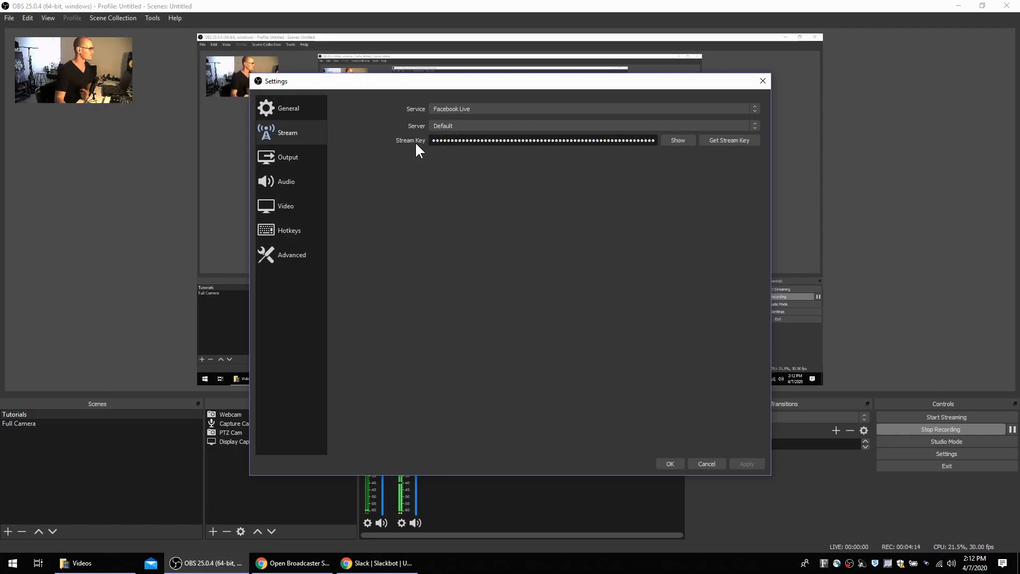
Step: Review the output, video and general settings, and close the settings
click(289, 158)
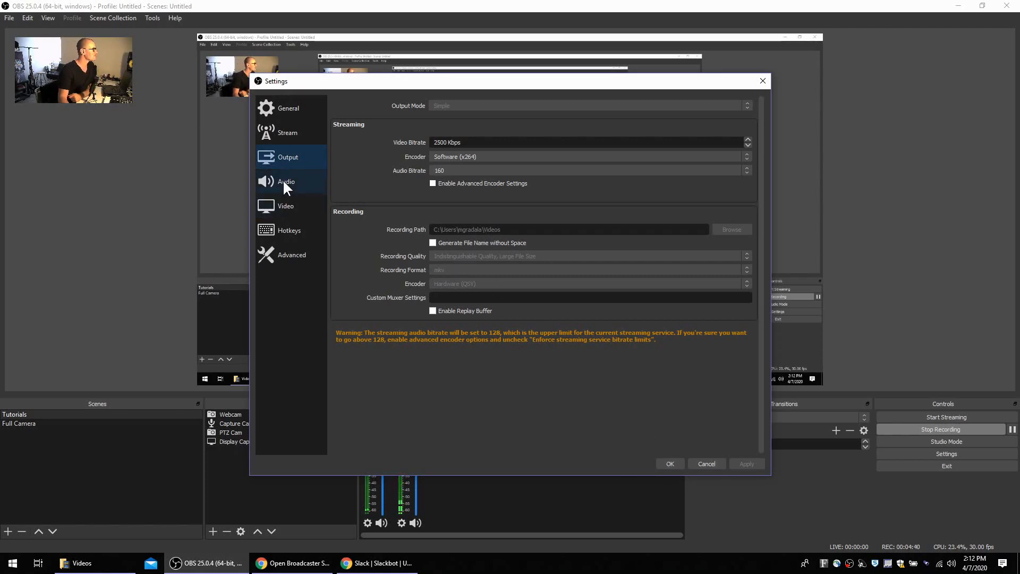
click(283, 209)
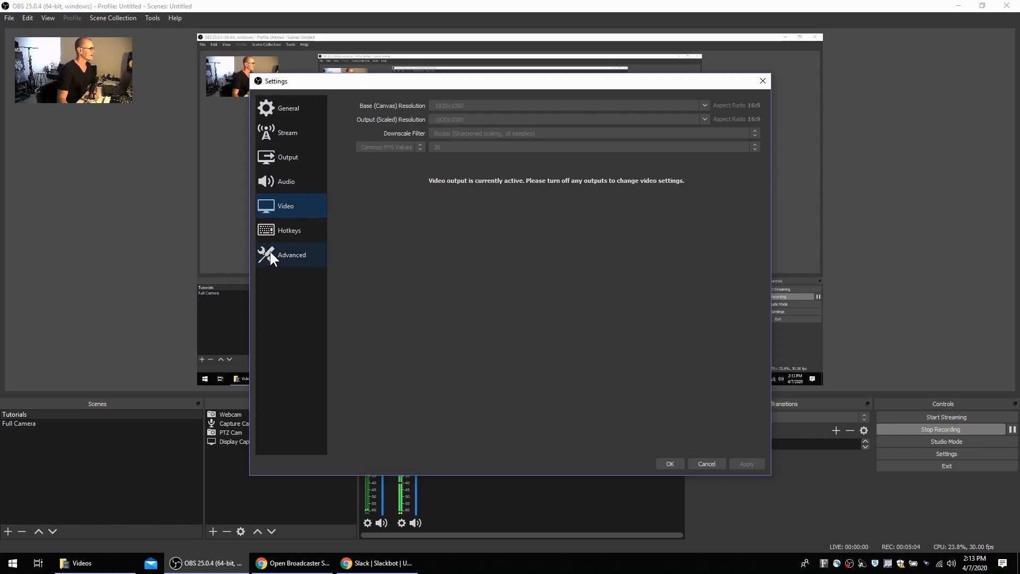
click(287, 110)
scroll(454, 191, down, 4)
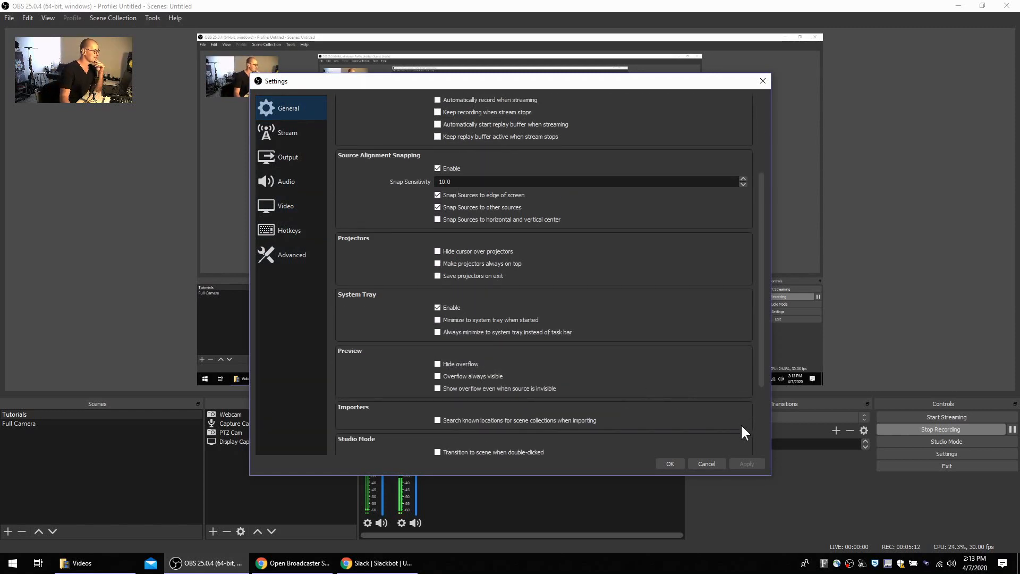
click(670, 464)
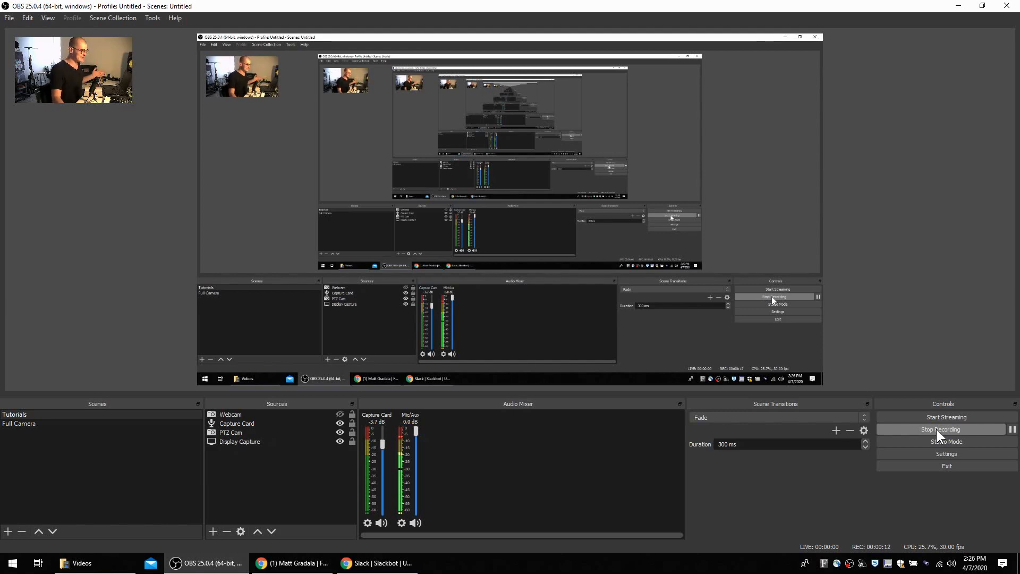
Step: Switch to Facebook in Chrome and, from a new post on the profile timeline, add a Live Video
mouse_move(291, 568)
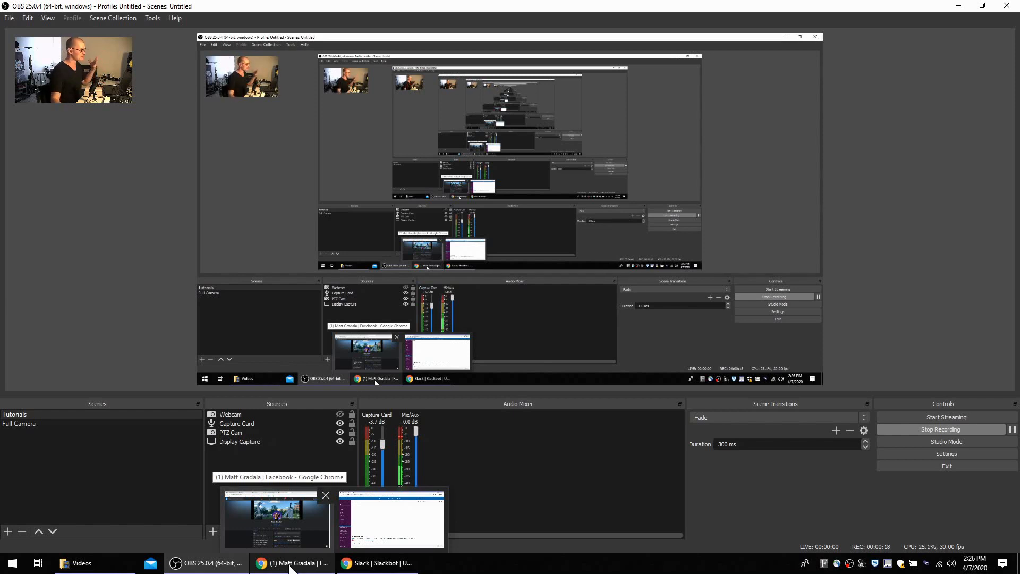
click(291, 565)
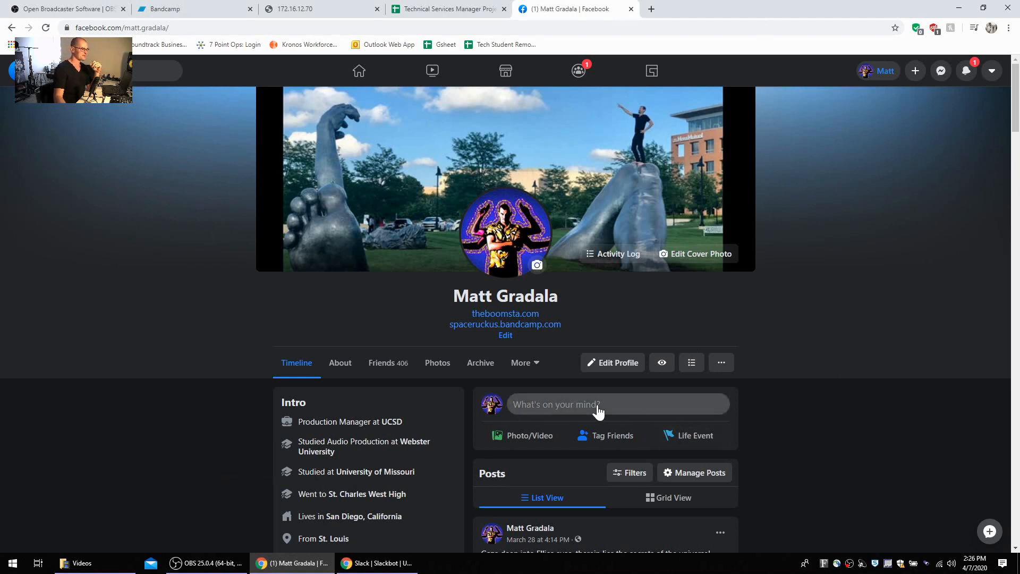
click(593, 411)
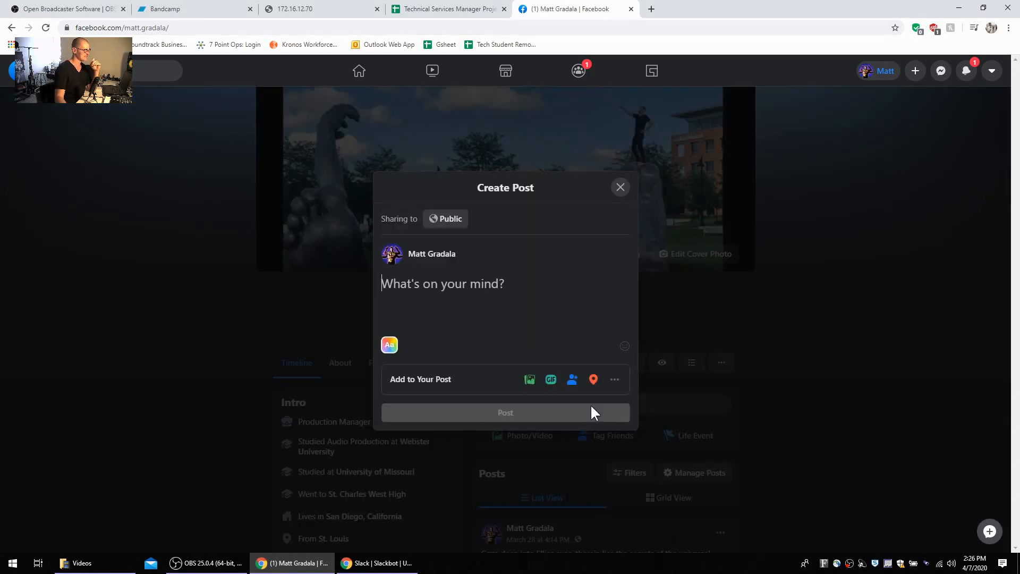
click(614, 379)
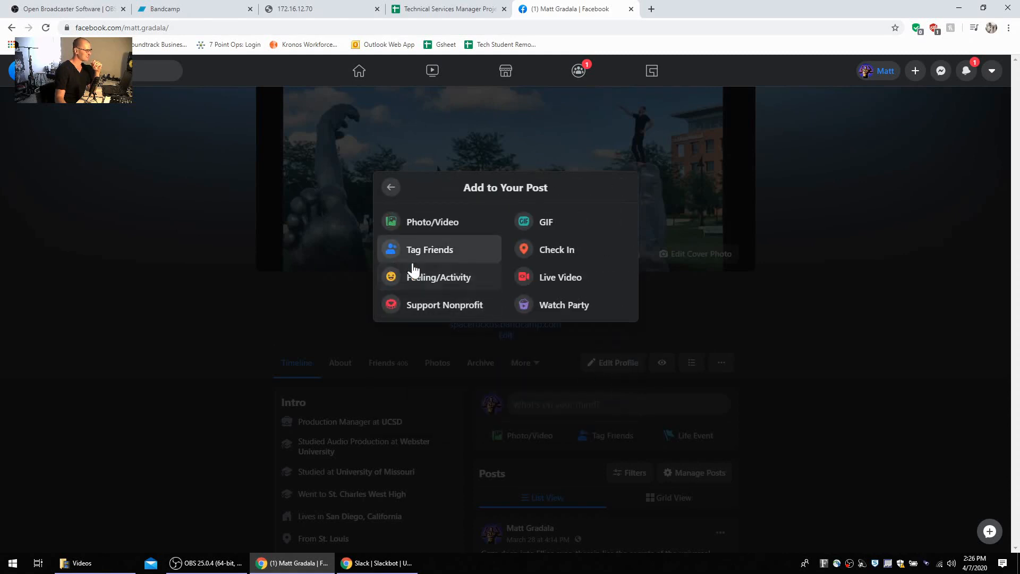
click(571, 285)
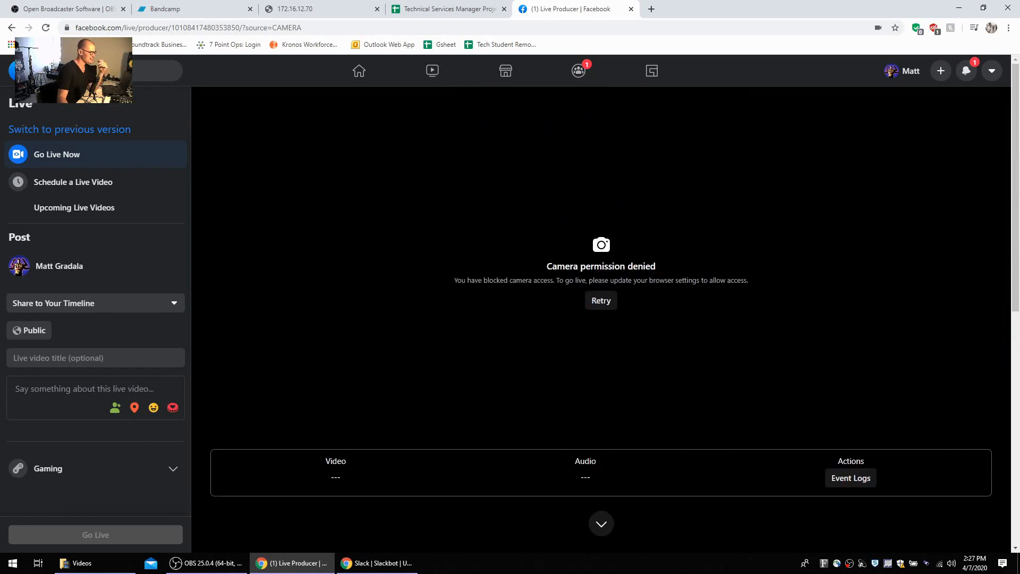
Step: Choose Use Stream Key as the live video setup in Facebook's Live Producer
scroll(582, 462, down, 2)
scroll(582, 467, down, 2)
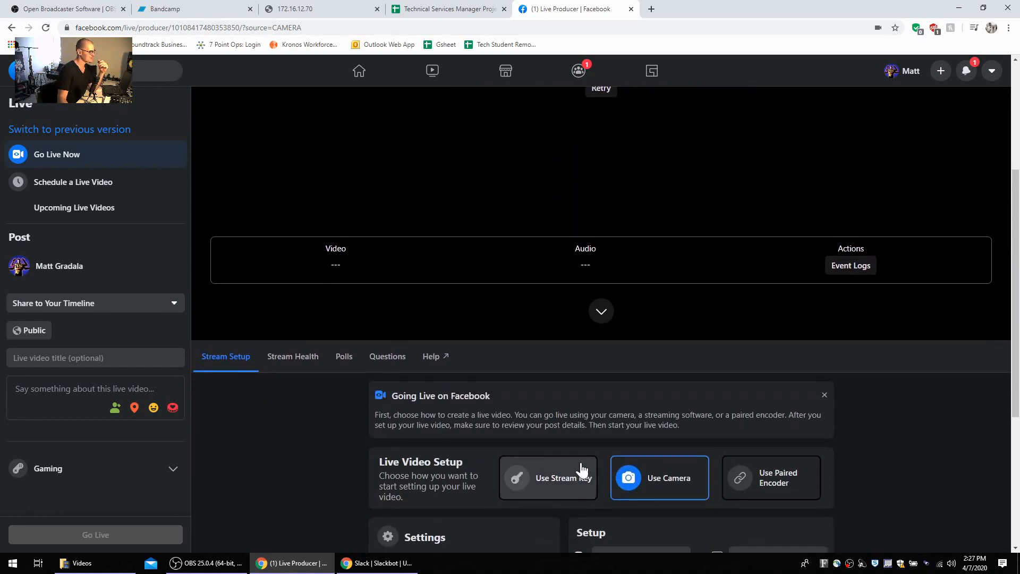
click(550, 482)
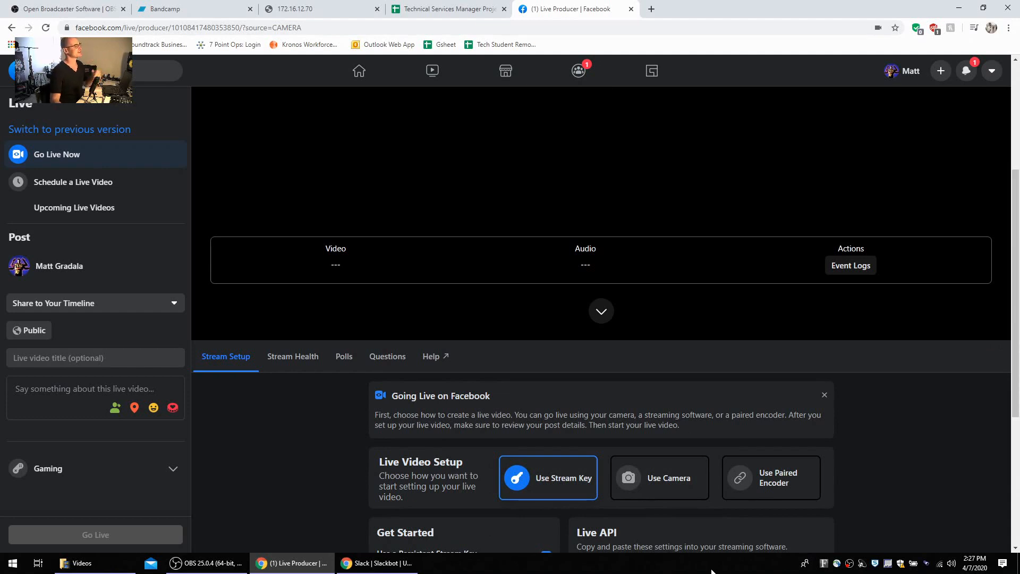
scroll(627, 457, up, 4)
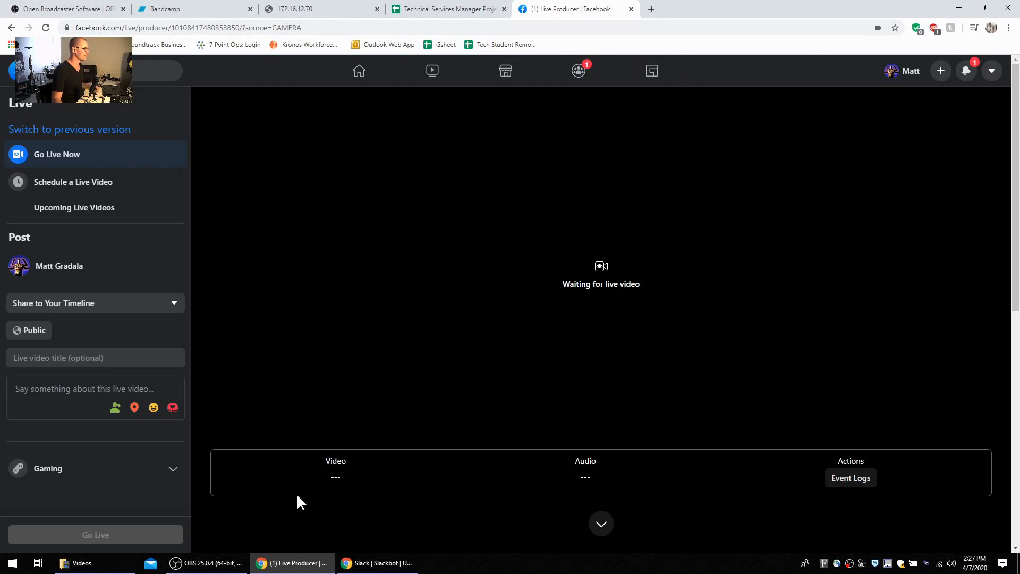
Step: Switch to OBS and start streaming, and play and check the incoming stream preview in Facebook's Live Producer
click(226, 564)
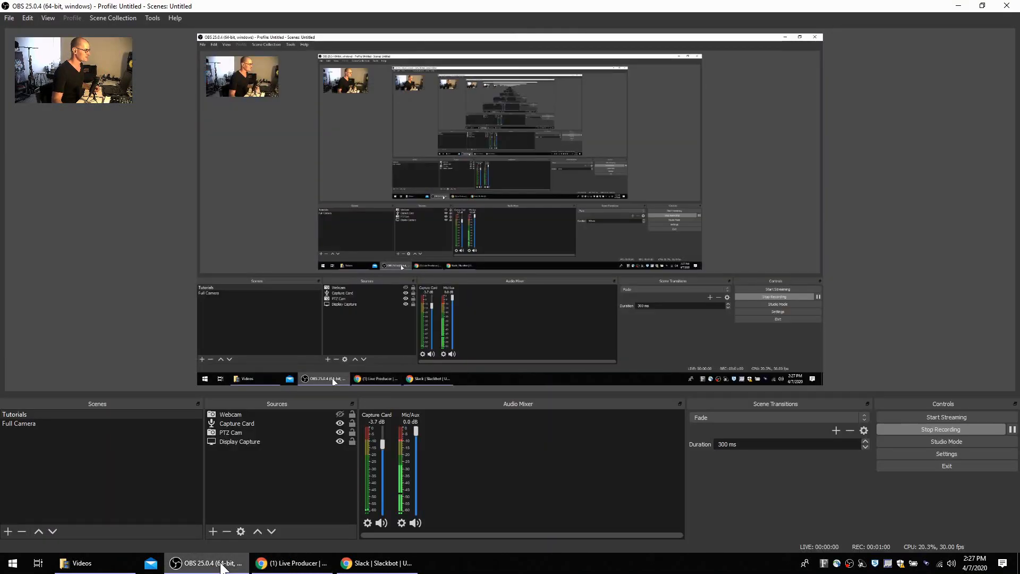
click(941, 416)
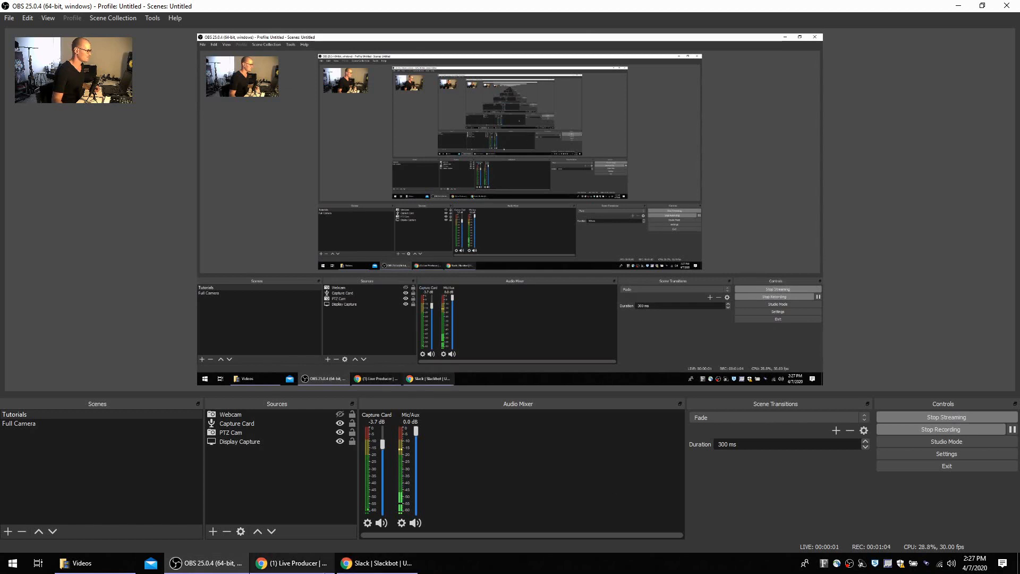
click(317, 567)
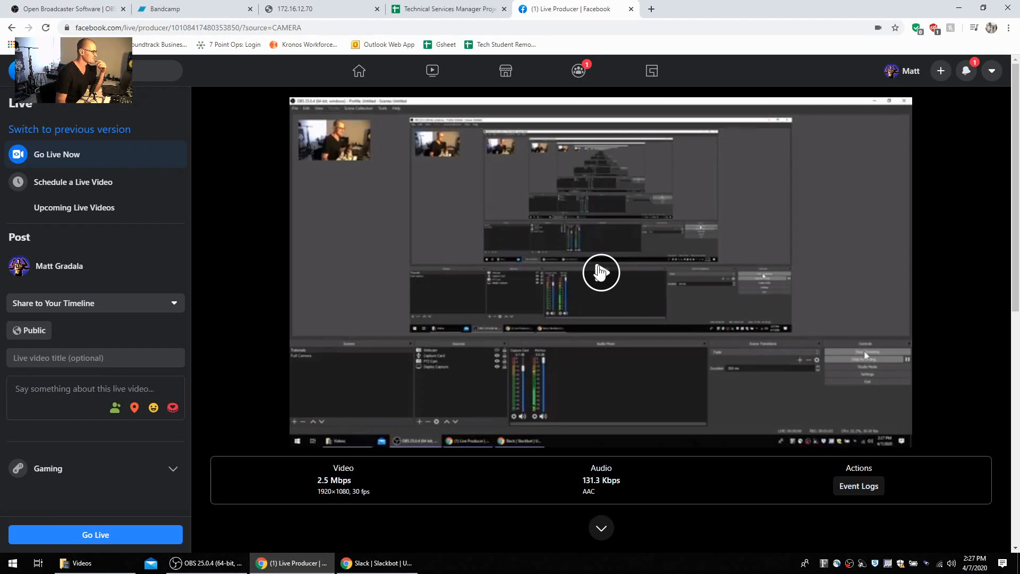
click(604, 270)
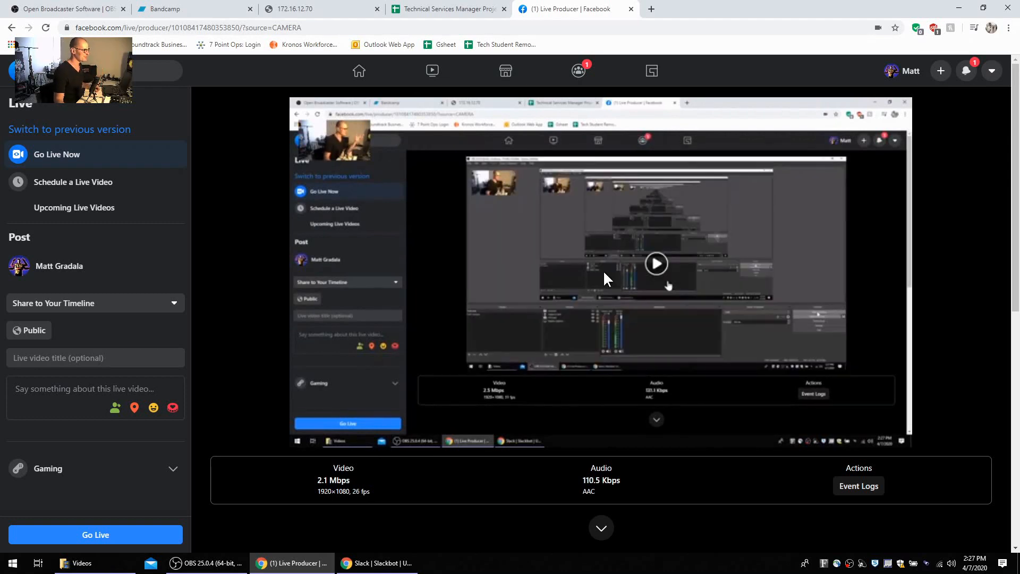
mouse_move(985, 439)
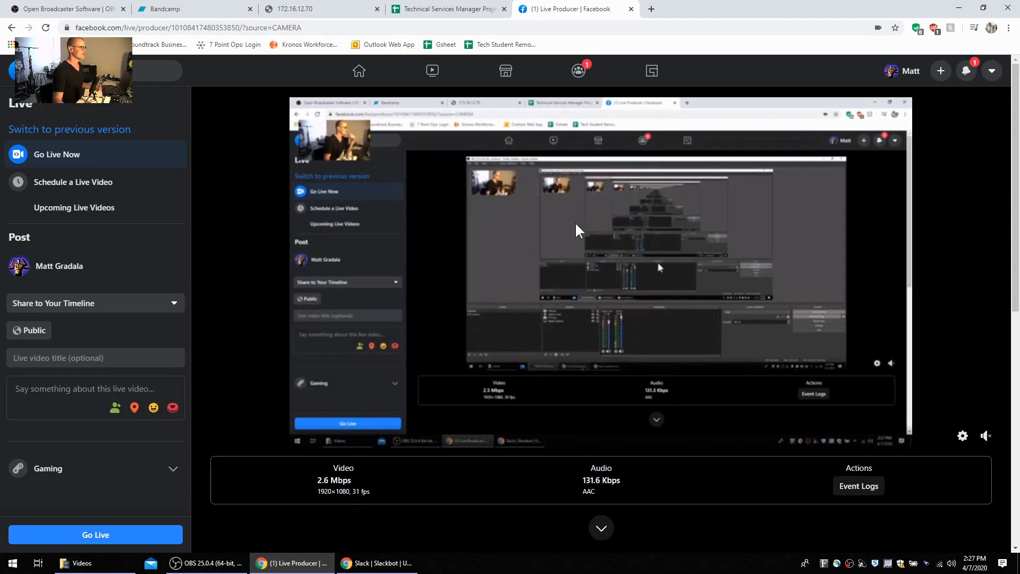
click(206, 564)
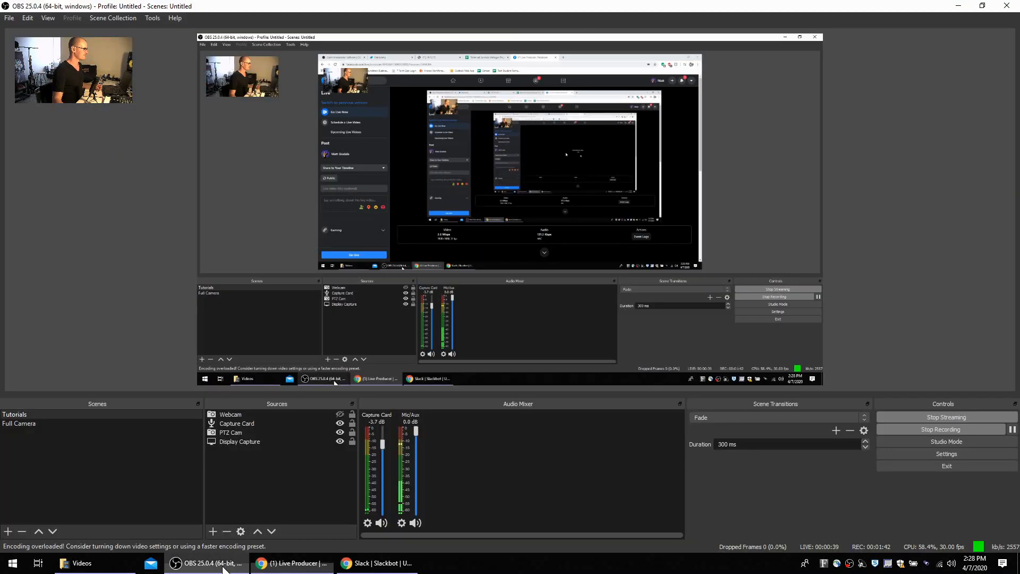
click(301, 567)
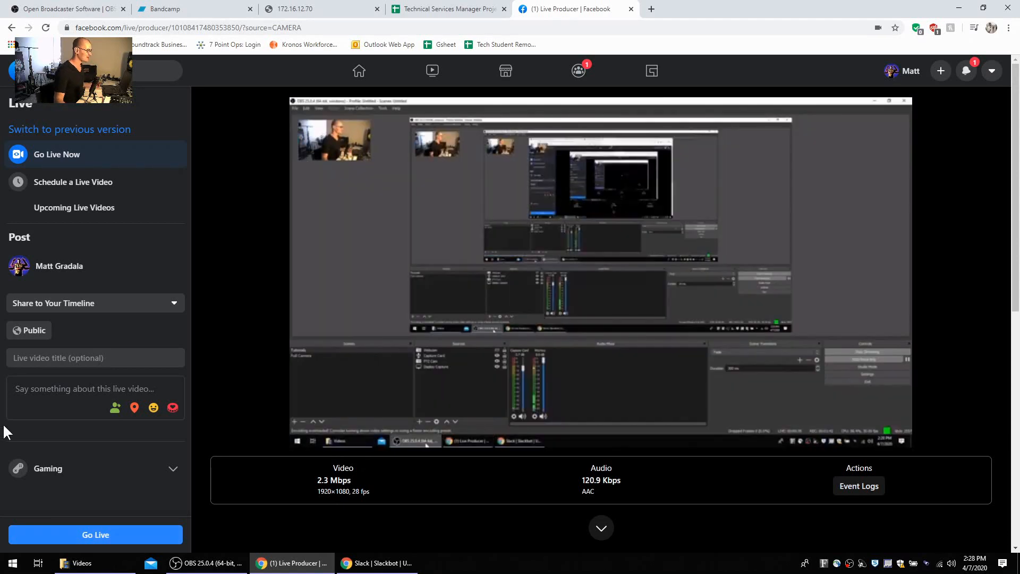
Step: Switch to OBS and stop streaming, check the preview in Facebook's Live Producer, and return to OBS
mouse_move(209, 570)
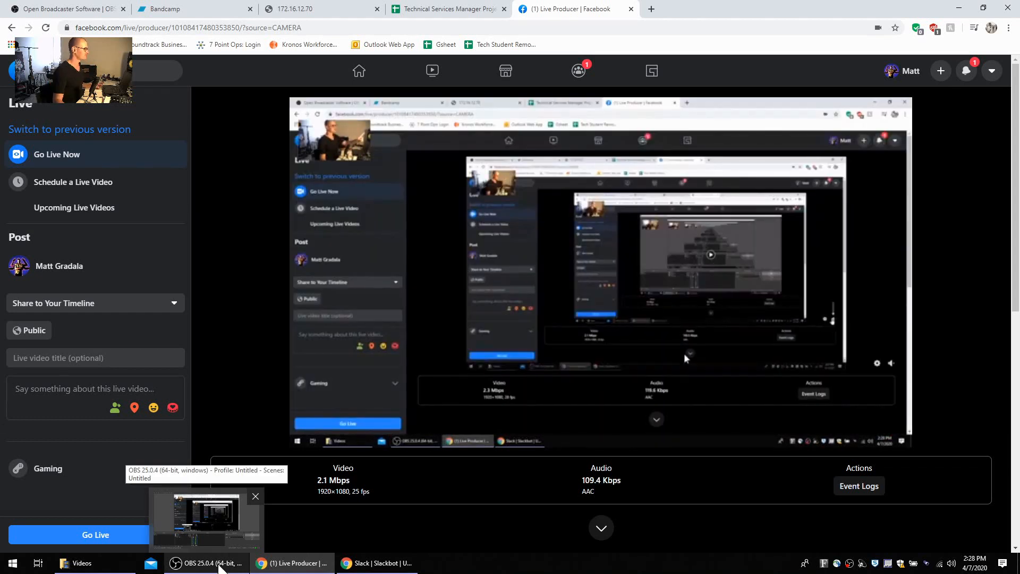
click(220, 568)
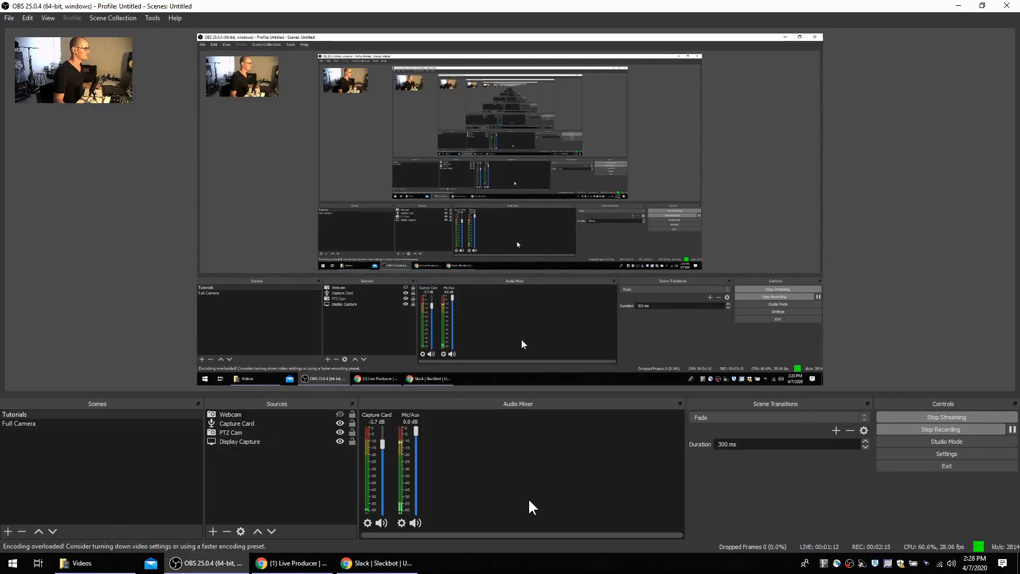
click(930, 413)
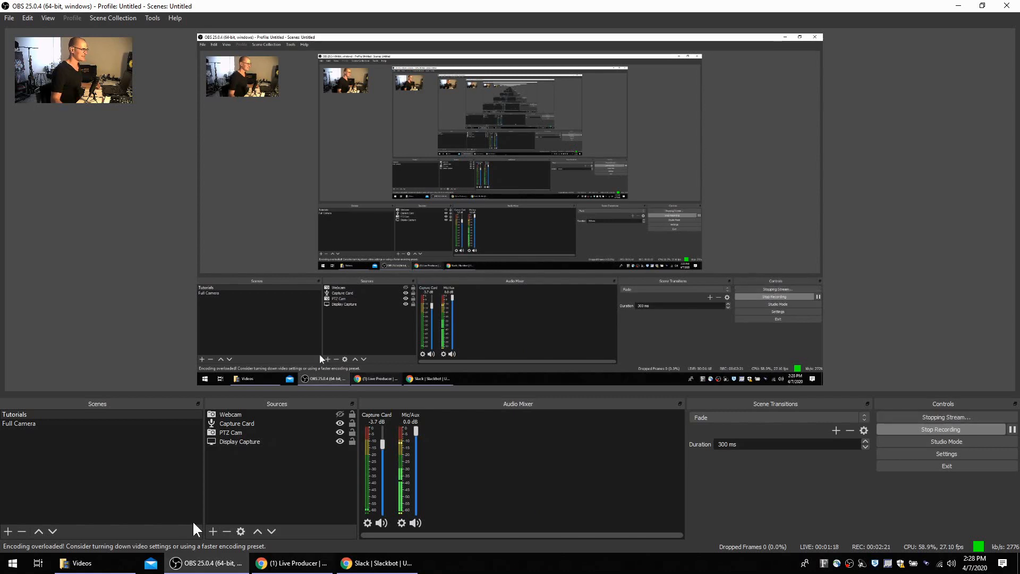
click(276, 566)
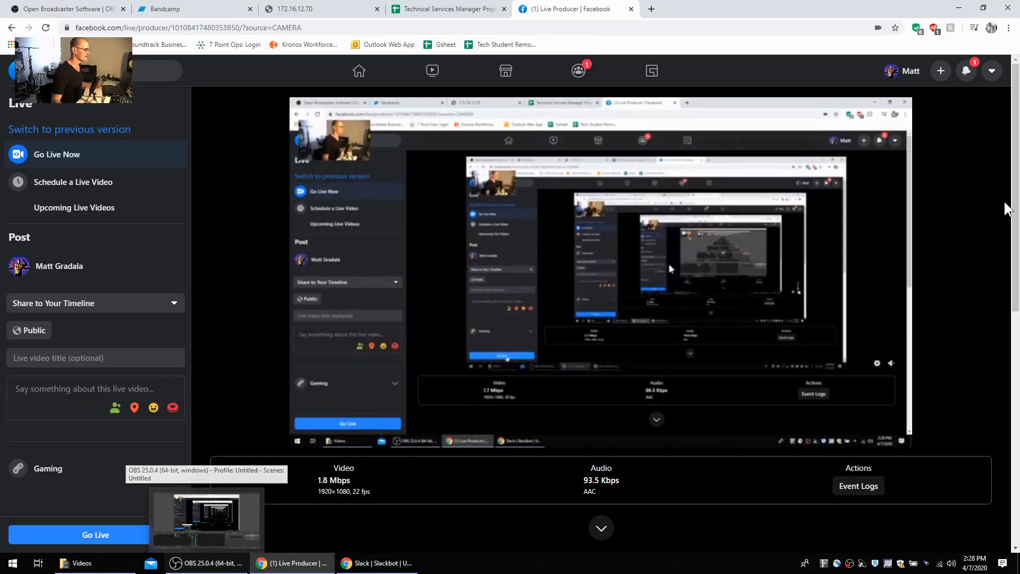
key(alt+Tab)
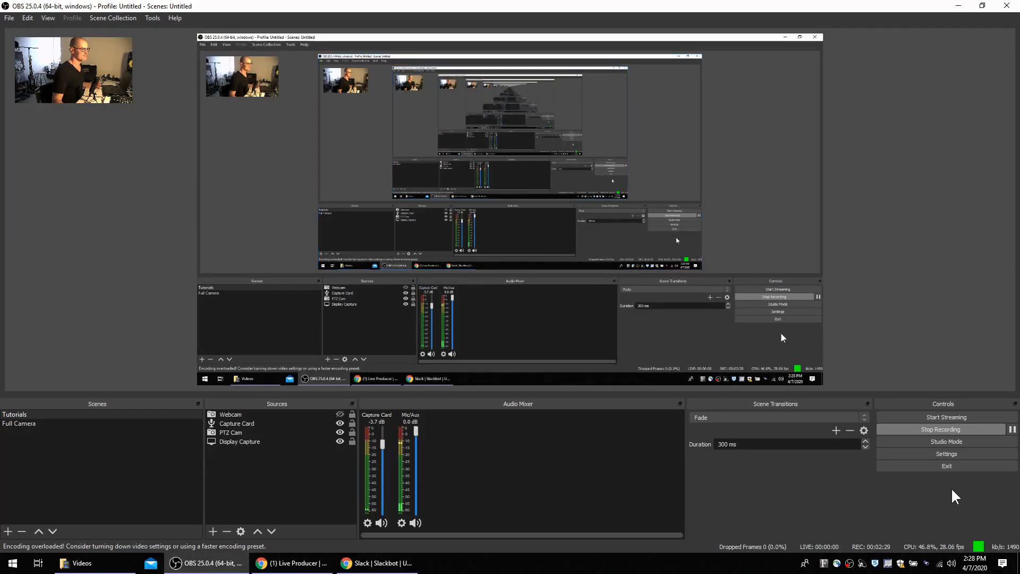